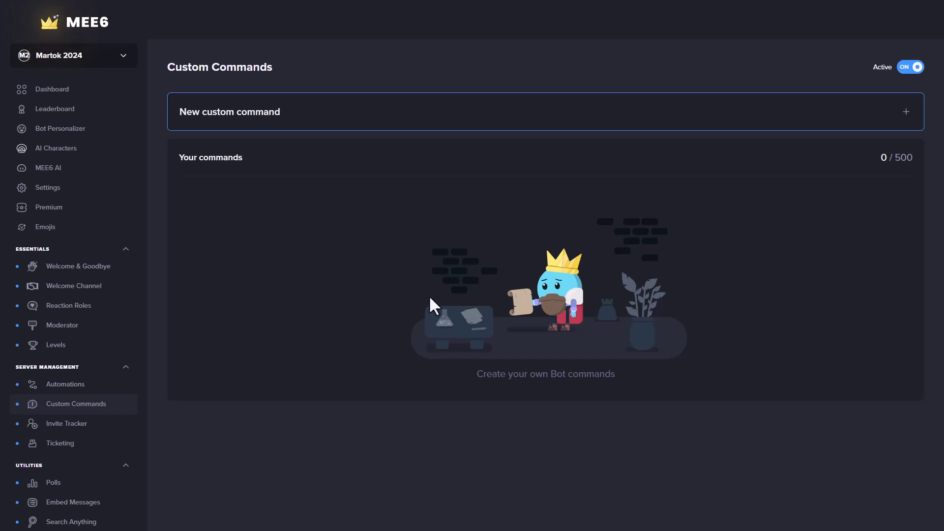
# Step: Replace the default name my-new-command with 'first-command'
pyautogui.click(441, 117)
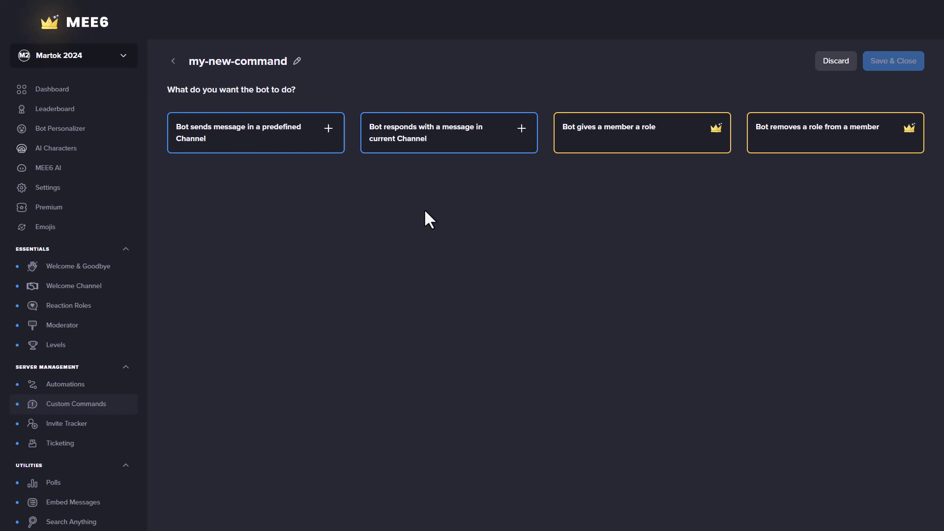
pyautogui.click(244, 66)
pyautogui.press('BackSpace')
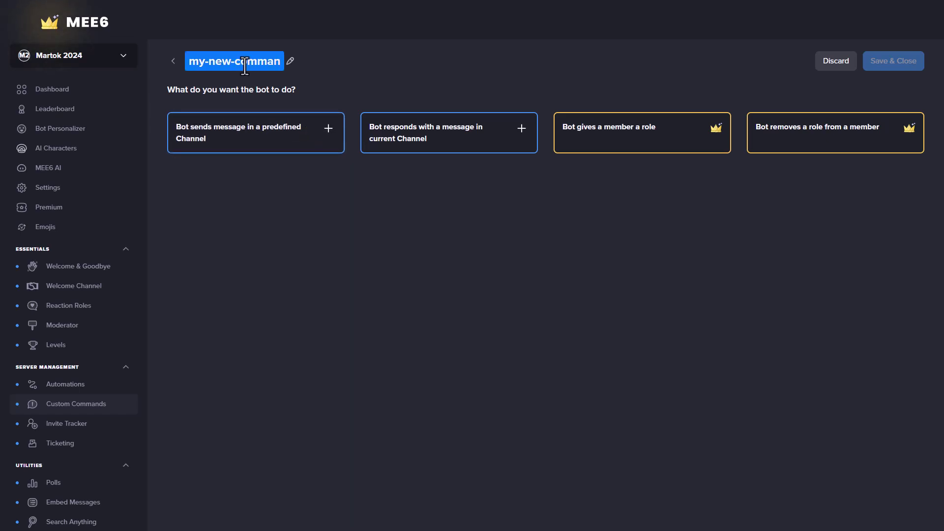
pyautogui.write('first')
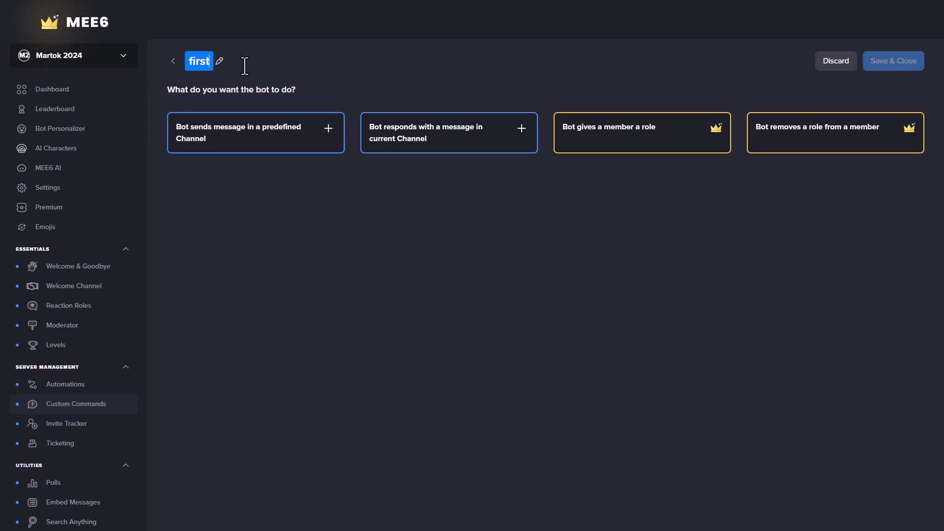
pyautogui.write('-command')
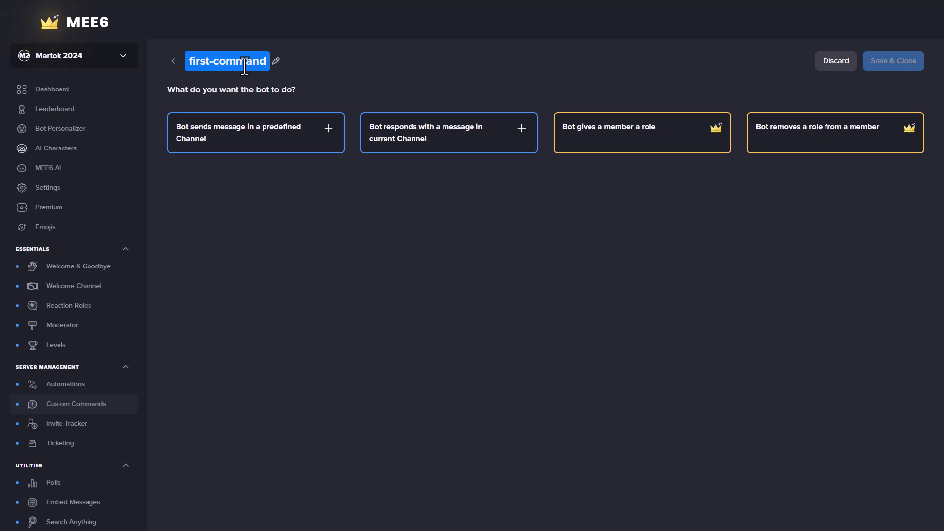
pyautogui.click(348, 64)
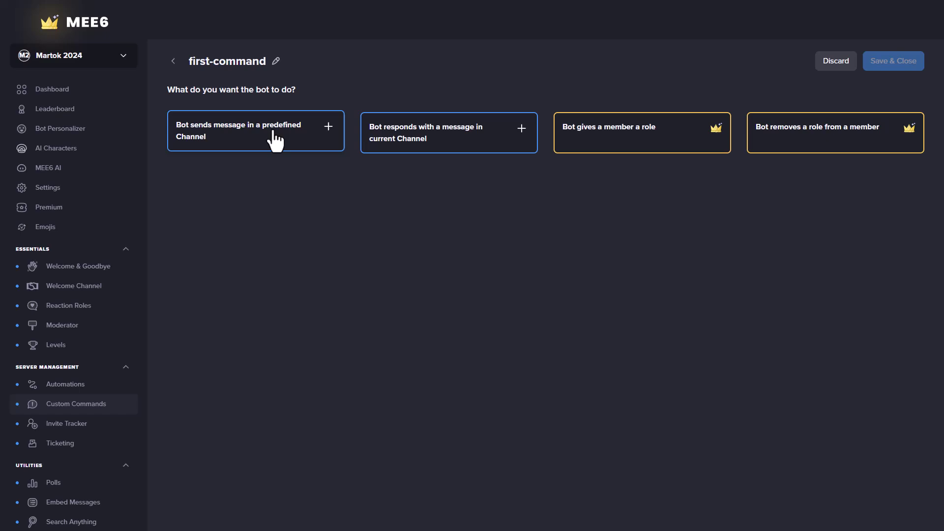
pyautogui.click(333, 142)
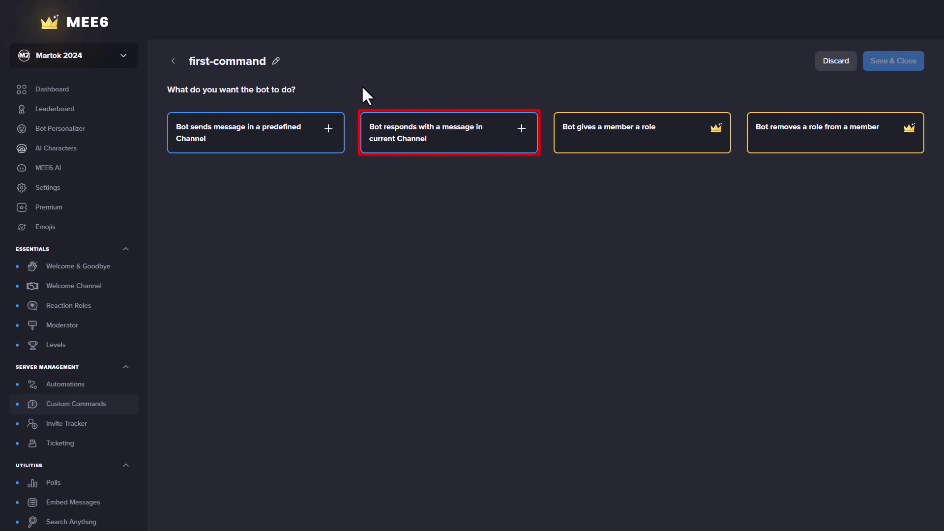
pyautogui.click(410, 143)
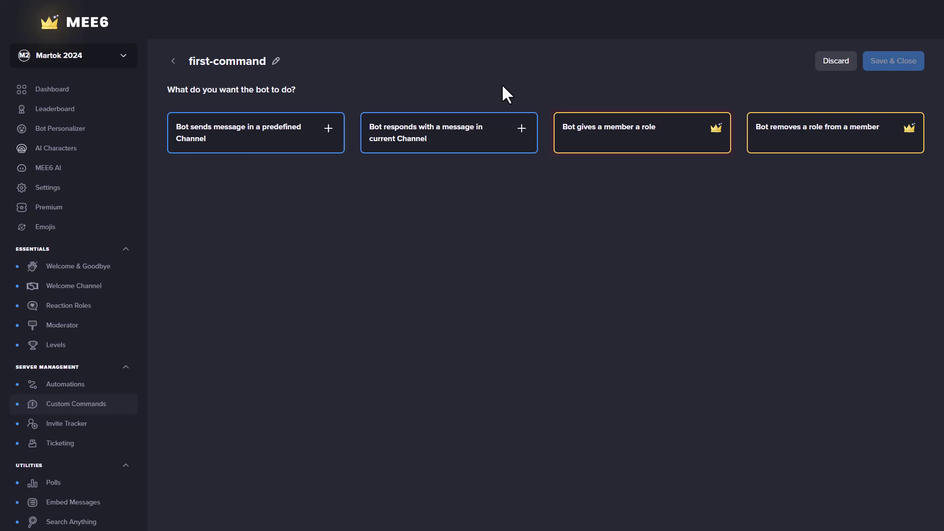
# Step: Add Action #1 as a role action, trying 'gives a member a role' then 'removes a role'
pyautogui.click(642, 143)
pyautogui.click(768, 141)
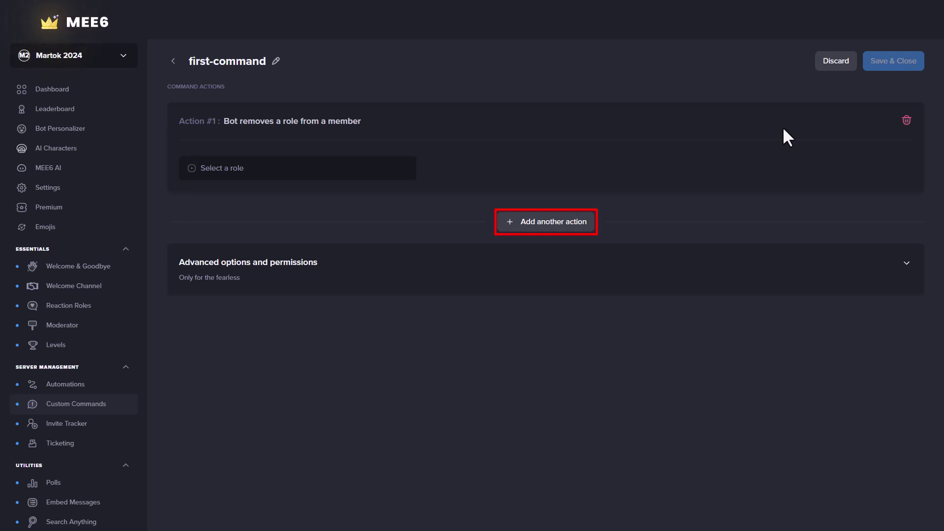
pyautogui.click(546, 222)
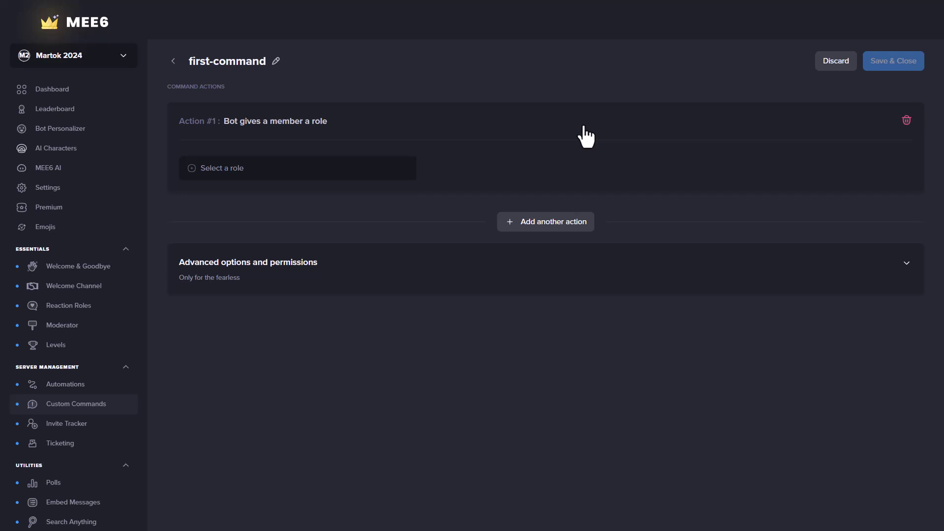
pyautogui.click(194, 175)
pyautogui.scroll(-3, 243, 217)
pyautogui.click(238, 211)
pyautogui.click(512, 222)
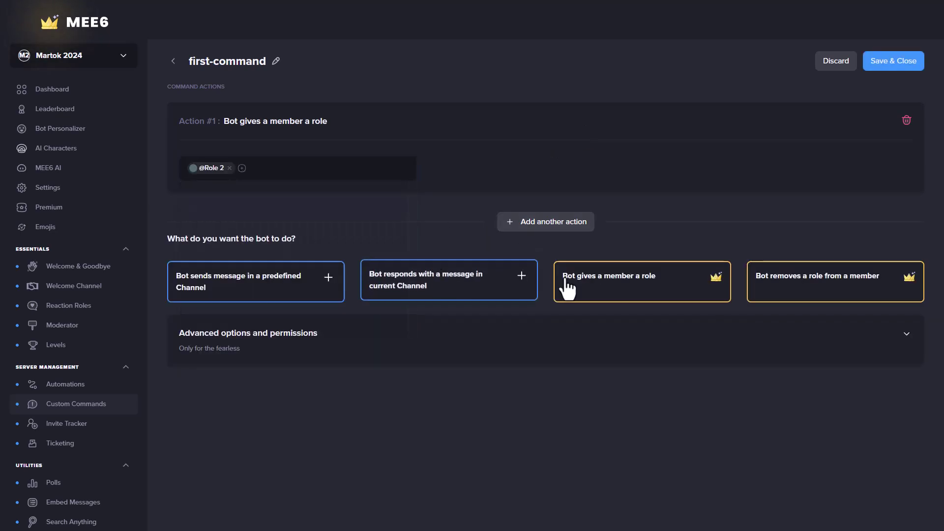
pyautogui.click(836, 281)
pyautogui.click(202, 304)
pyautogui.click(222, 367)
# Step: Add a channel reply: '{user} you now have access to all channels in the server!'
pyautogui.click(541, 350)
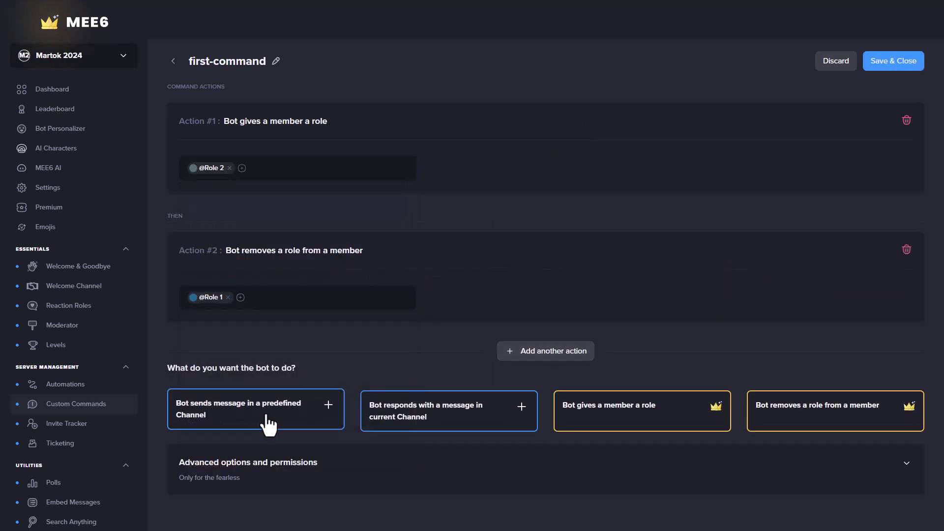
pyautogui.click(392, 424)
pyautogui.click(273, 480)
pyautogui.write('{')
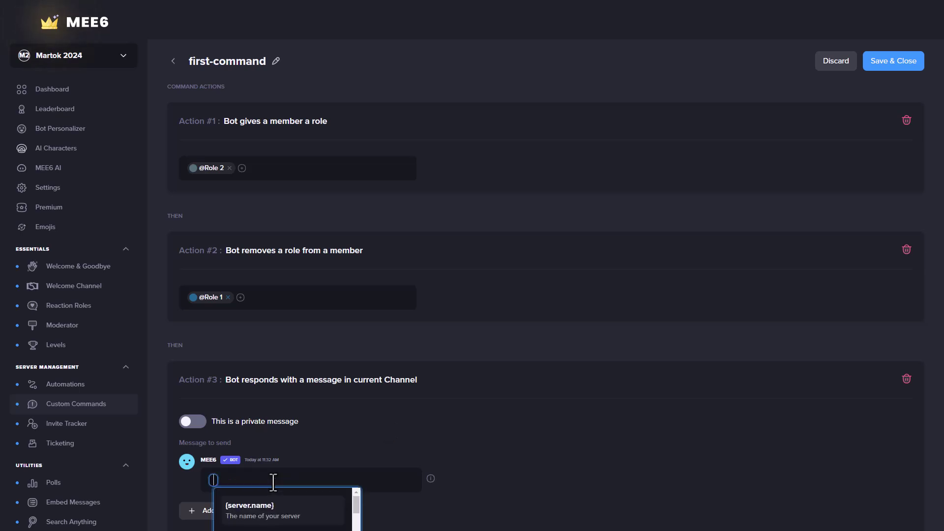
pyautogui.write('user')
pyautogui.click(267, 505)
pyautogui.write('you now have acce')
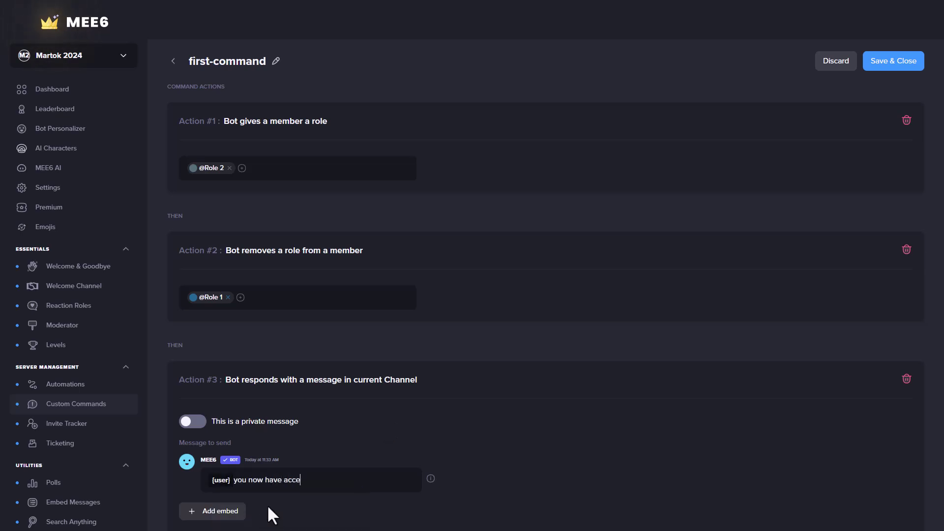
pyautogui.write('ss to all channels in the server!')
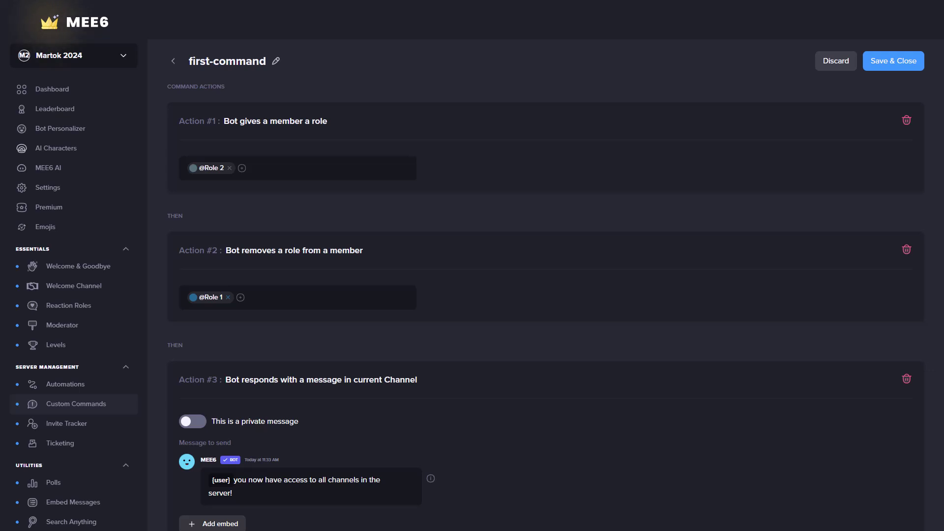
# Step: Set the description to 'My First Command - gives and removes roles, sends message'
pyautogui.scroll(-4, 306, 524)
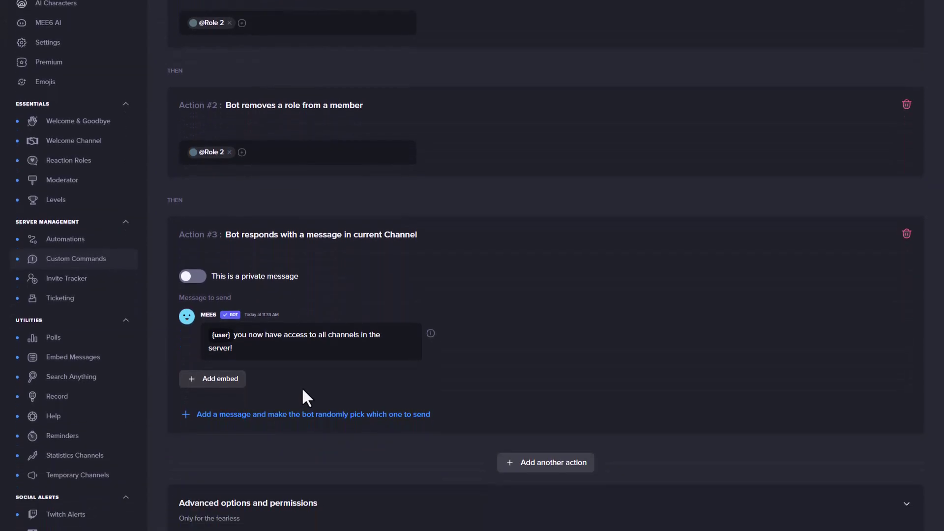
pyautogui.click(529, 495)
pyautogui.scroll(-10, 531, 477)
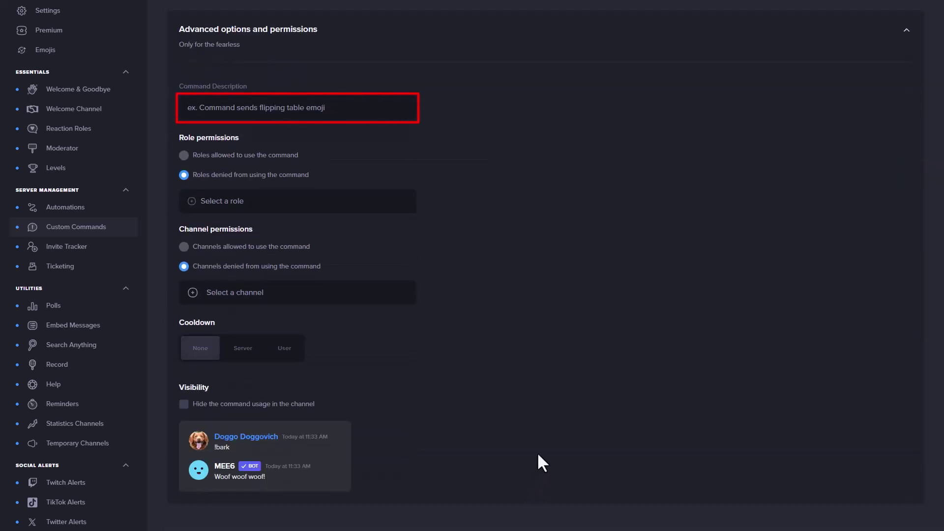
pyautogui.click(268, 108)
pyautogui.write('My')
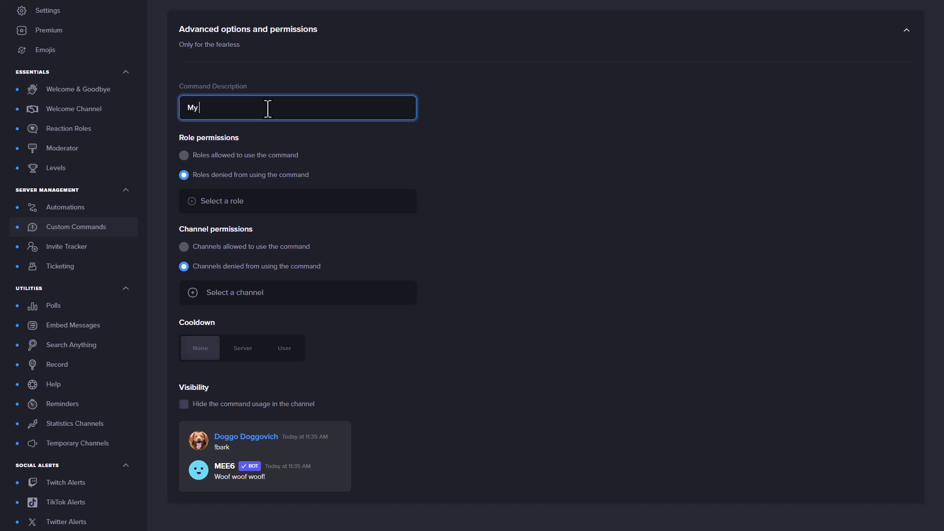
pyautogui.write(' First Command - gives and removes roles, sends message')
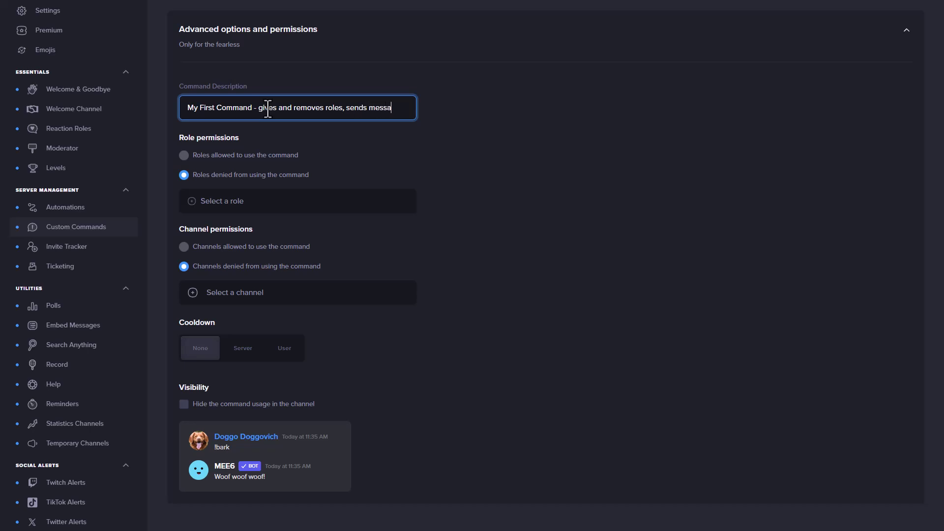
pyautogui.click(492, 175)
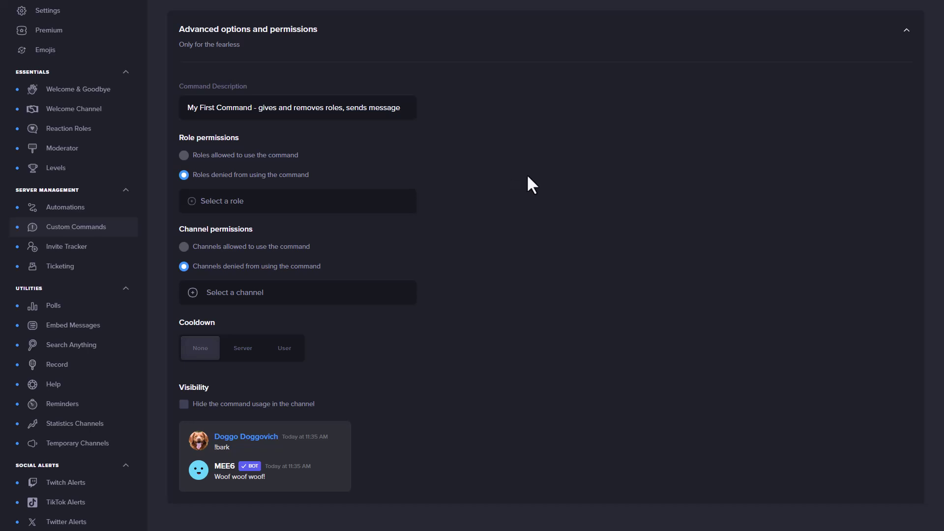
# Step: Try allowing only Moderators, test !test-command, then revert to denying roles
pyautogui.click(263, 155)
pyautogui.click(193, 184)
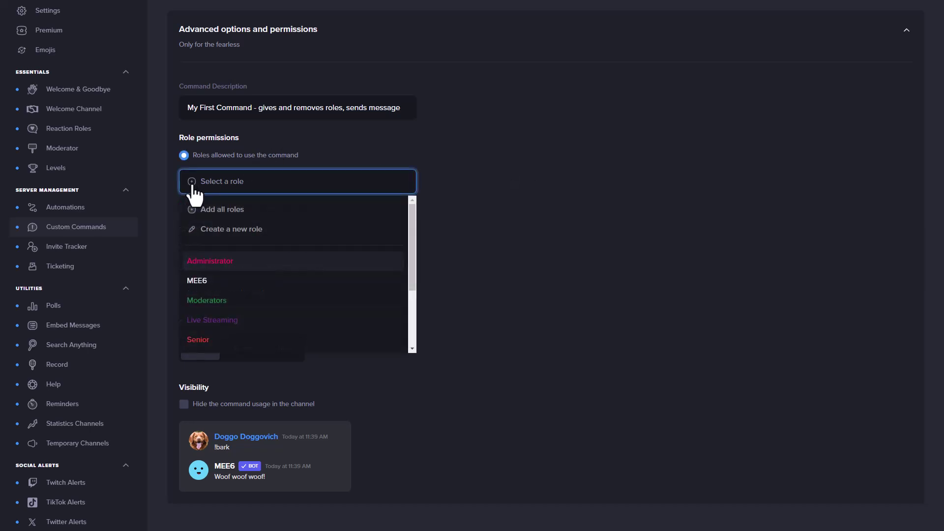
pyautogui.click(213, 301)
pyautogui.click(548, 268)
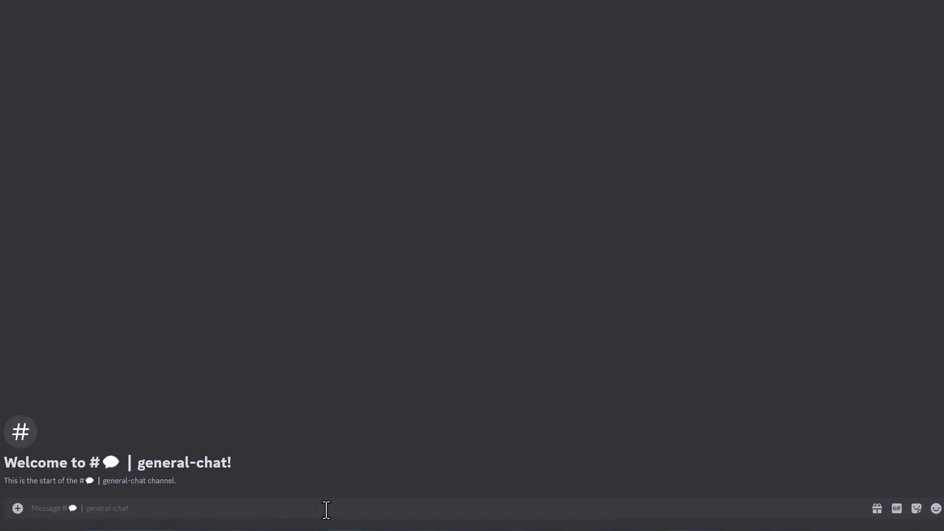
pyautogui.write('!test-command')
pyautogui.press('Return')
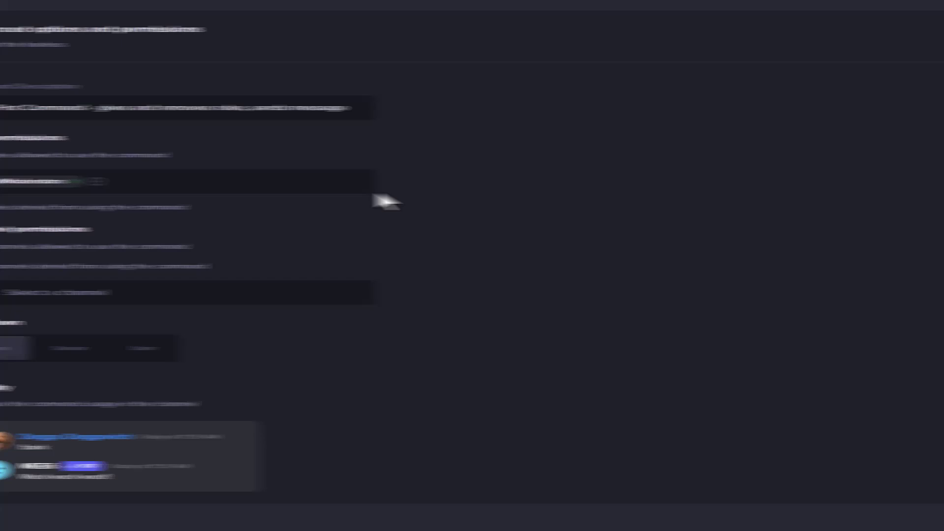
pyautogui.click(250, 193)
pyautogui.click(199, 209)
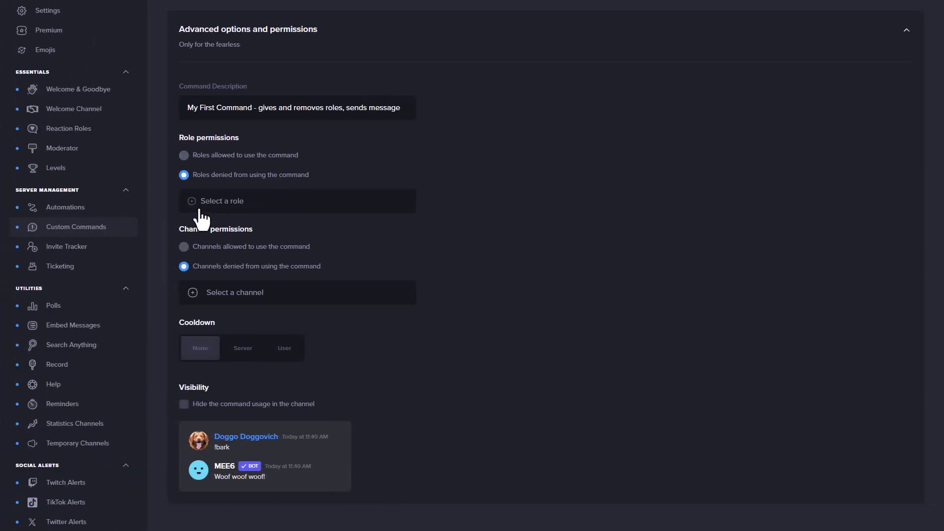
# Step: Restrict the command to the general-chat channel only
pyautogui.click(221, 252)
pyautogui.click(194, 275)
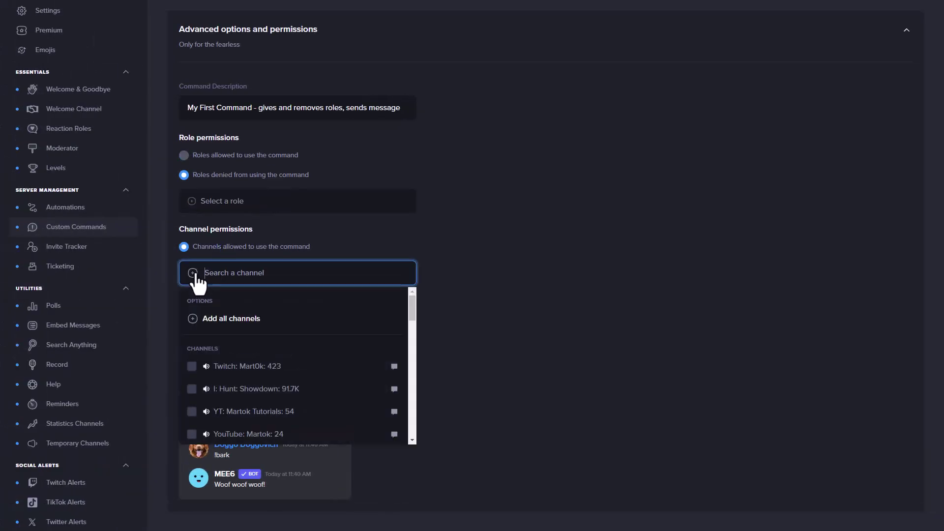
pyautogui.write('gen')
pyautogui.click(242, 367)
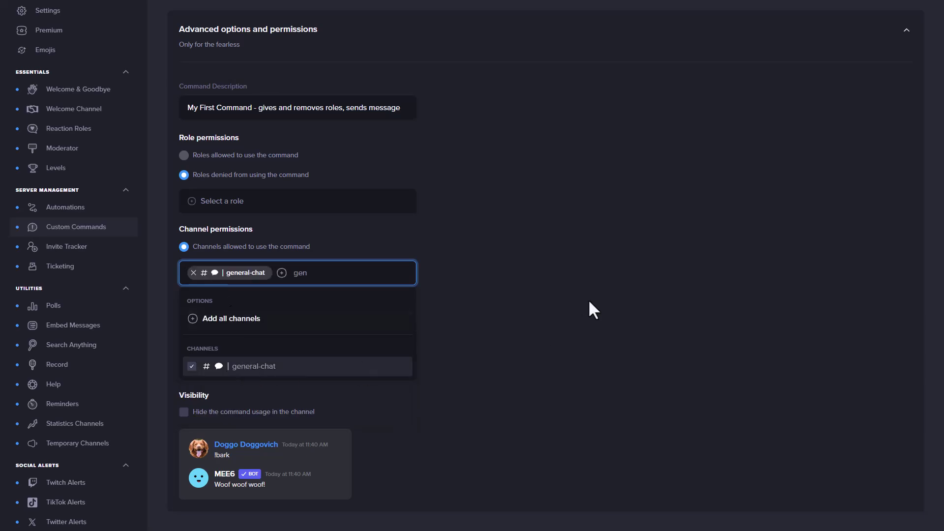
pyautogui.click(586, 304)
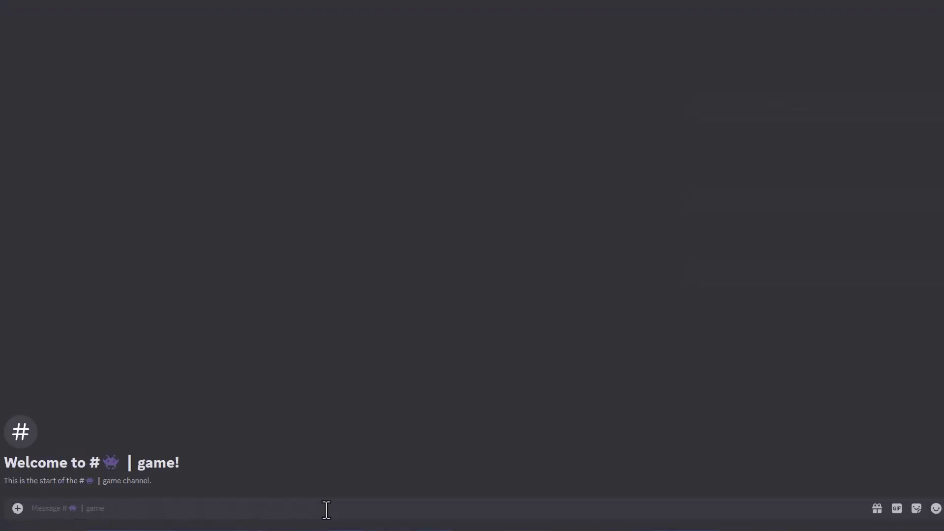
# Step: Send !first-command in #game, where MEE6 reports it disabled, then !hi in #general-chat
pyautogui.write('!first-command')
pyautogui.press('Return')
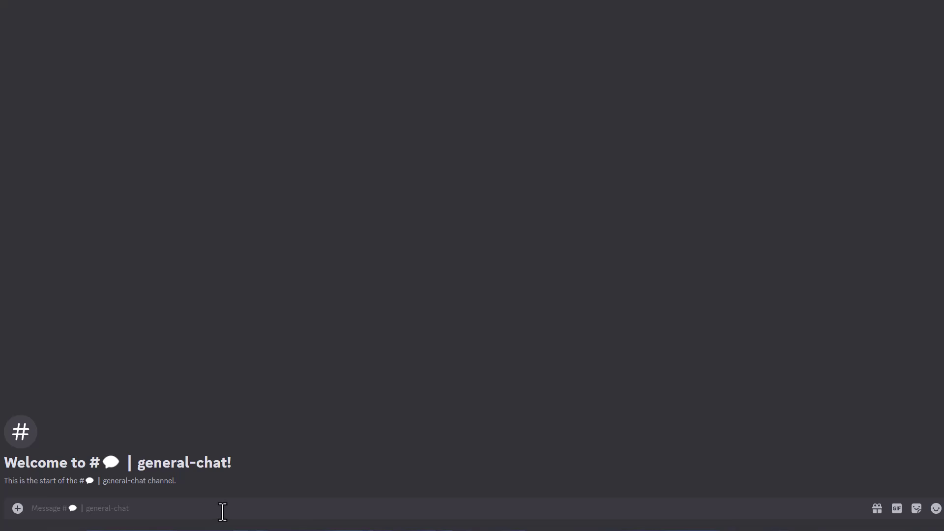
pyautogui.write('!hi')
pyautogui.press('Return')
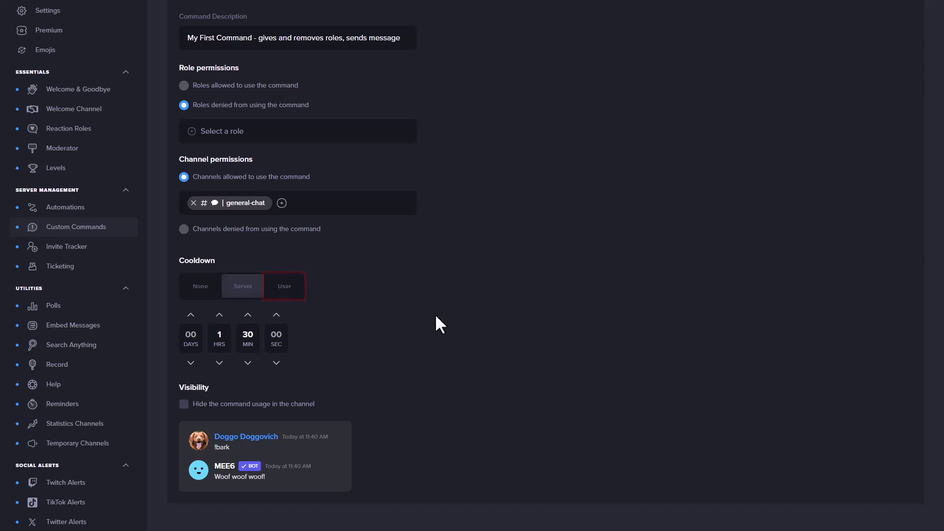
# Step: Make first-command's cooldown per user and step its minutes down toward 10
pyautogui.click(285, 287)
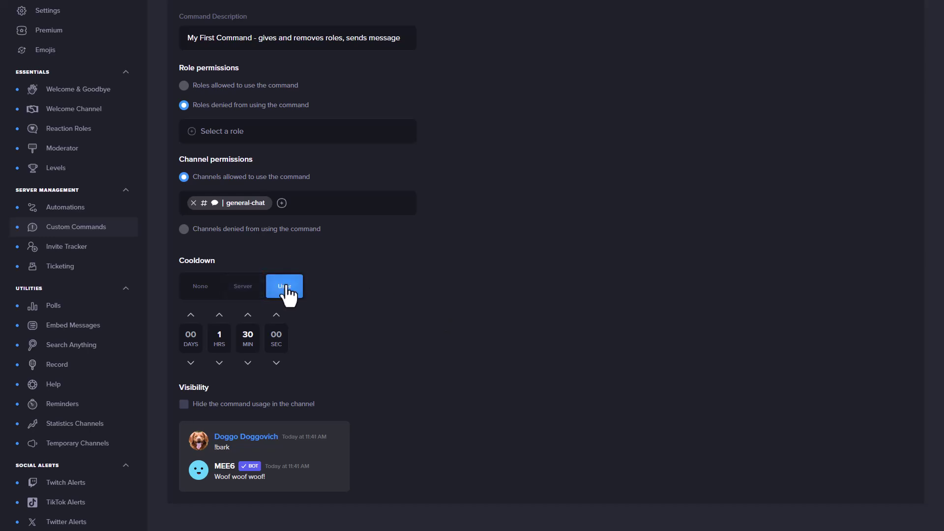
pyautogui.click(248, 363)
pyautogui.click(248, 363)
pyautogui.click(248, 363)
pyautogui.click(248, 363)
# Step: Drop the cooldown minutes to 0, then send !hi twice in general-chat
pyautogui.click(248, 363)
pyautogui.click(248, 363)
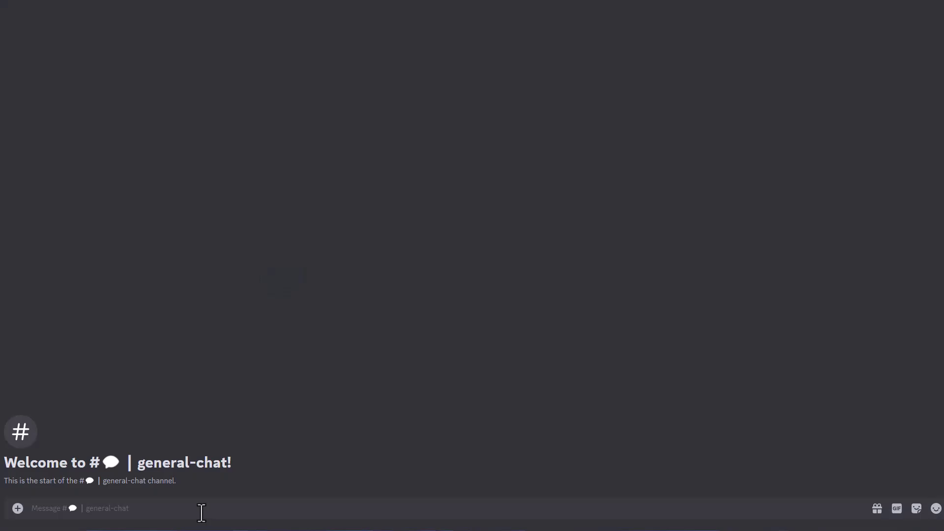
pyautogui.write('hi')
pyautogui.press('Return')
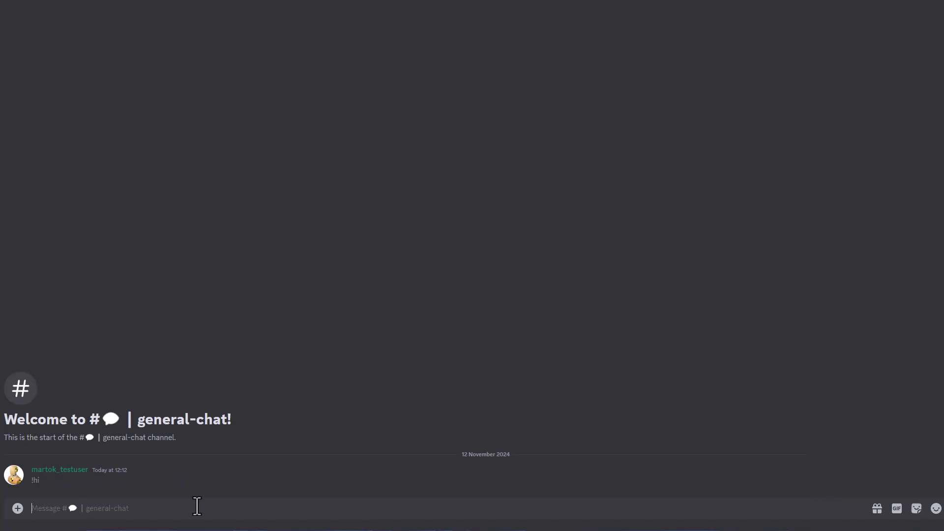
pyautogui.write('!hi')
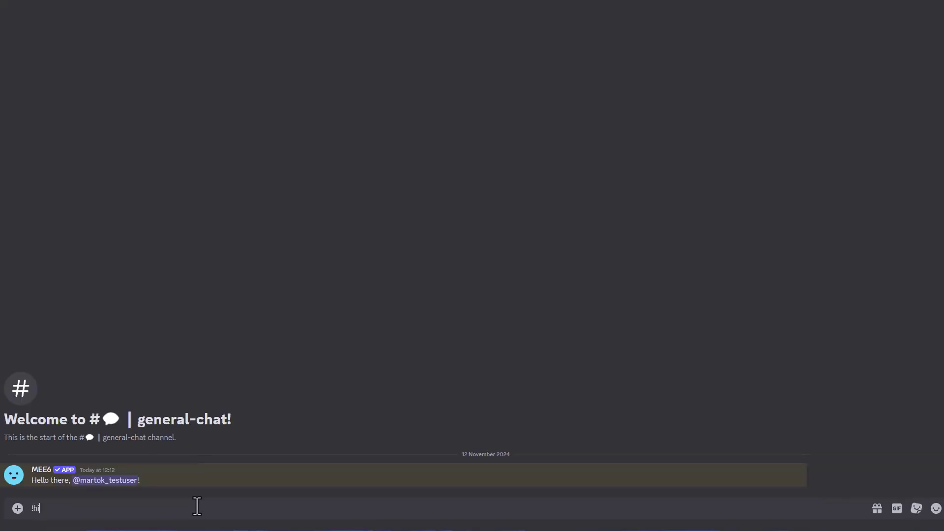
pyautogui.press('Return')
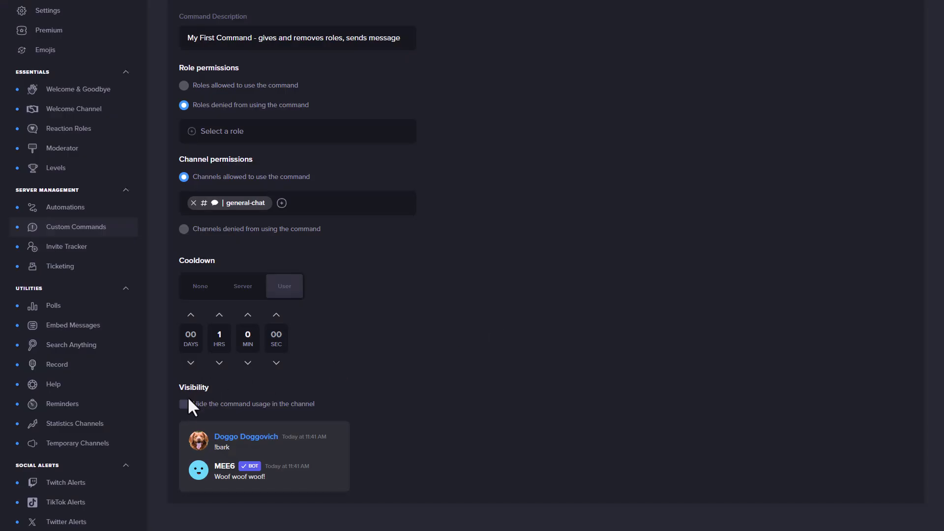
# Step: Tick 'Hide the command usage in the channel' and test it by sending !hi
pyautogui.click(184, 405)
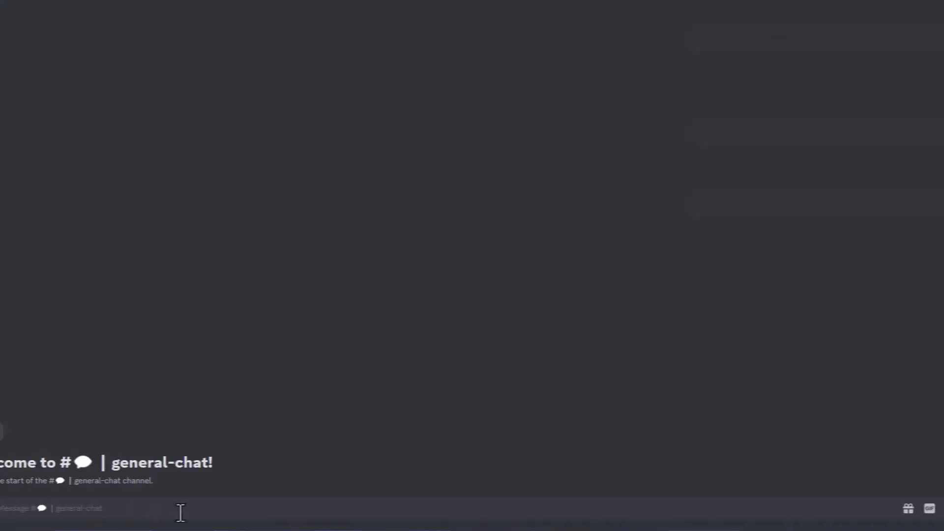
pyautogui.write('!hi')
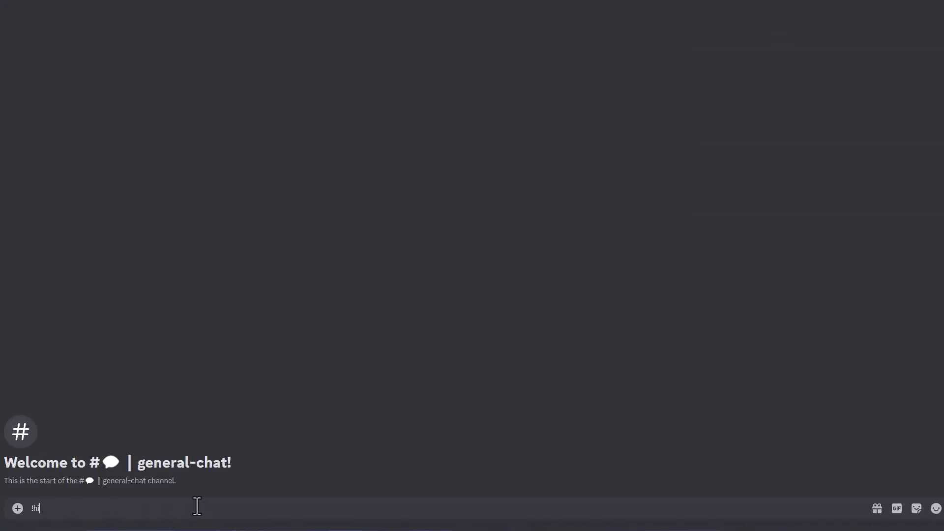
pyautogui.press('Return')
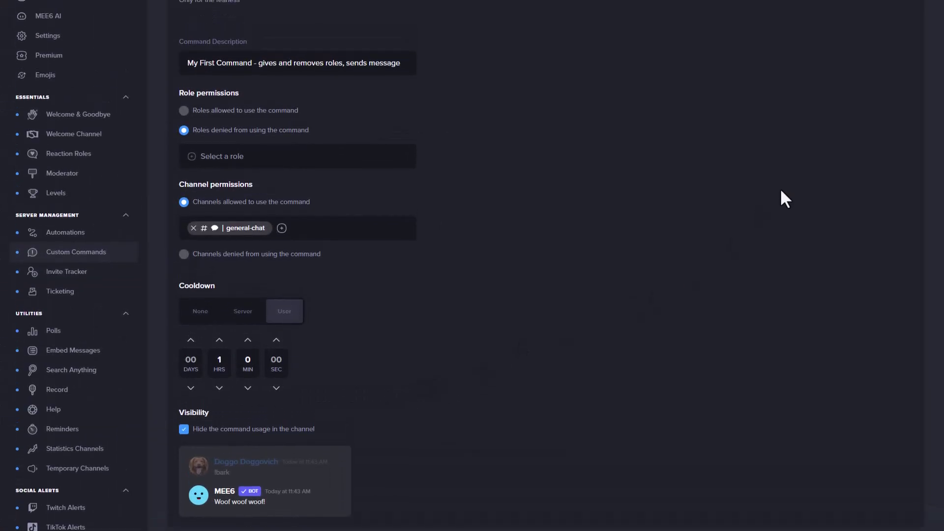
# Step: Save first-command, then check the ! commands prefix on the bot's Settings page
pyautogui.scroll(3, 837, 123)
pyautogui.click(894, 62)
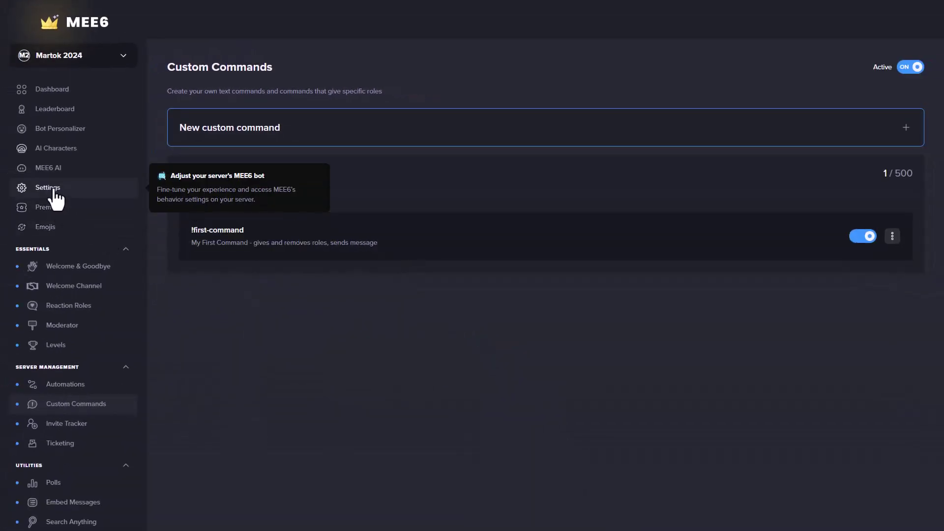
pyautogui.click(53, 191)
pyautogui.scroll(-6, 512, 324)
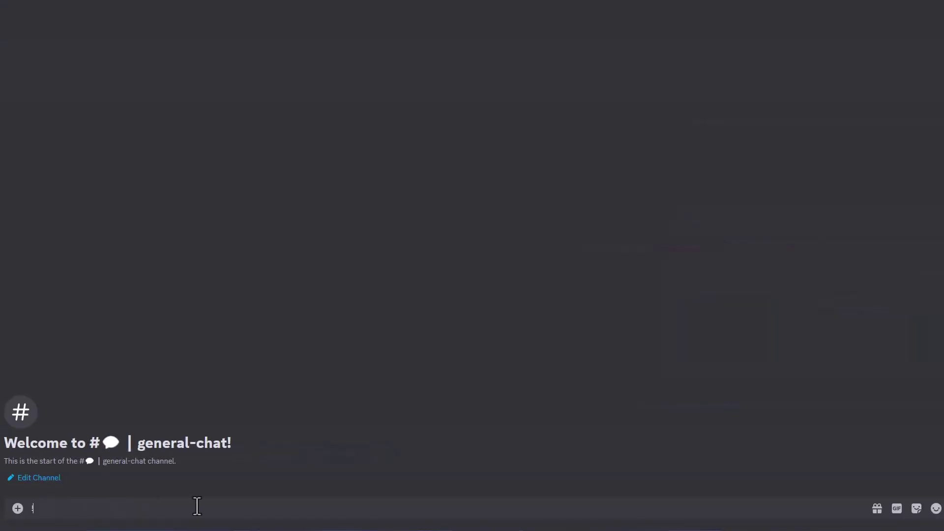
# Step: Send !images in general-chat to get MEE6's How to create AI Images guide
pyautogui.write('images')
pyautogui.press('Return')
# Step: Send '!report Someone has been posting bad words in General Chat.' in general-chat
pyautogui.write(' bad word')
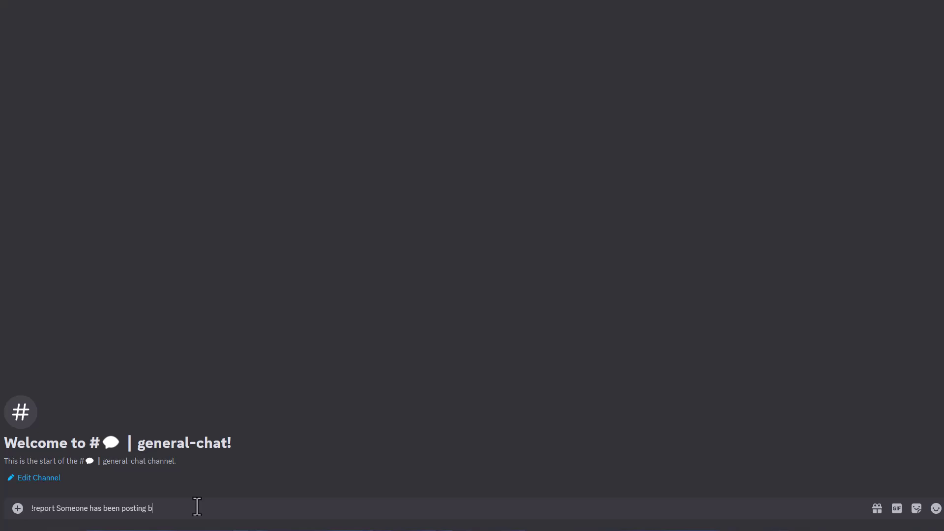
pyautogui.write('s in General Chat.')
pyautogui.press('Return')
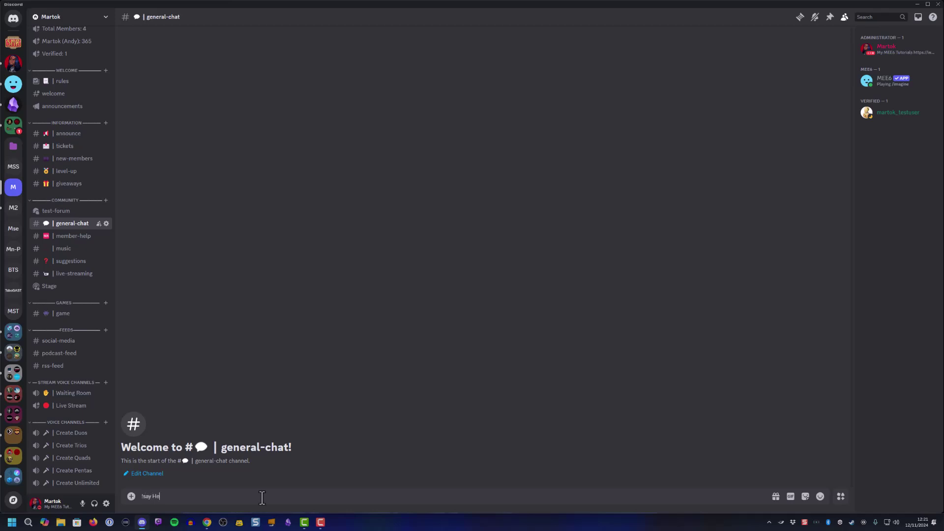
# Step: Send '!say Hello! How are you doing today?' in general-chat, then '!chat i'm watching you' in testing-channel
pyautogui.write('! How are you doing today?')
pyautogui.press('Return')
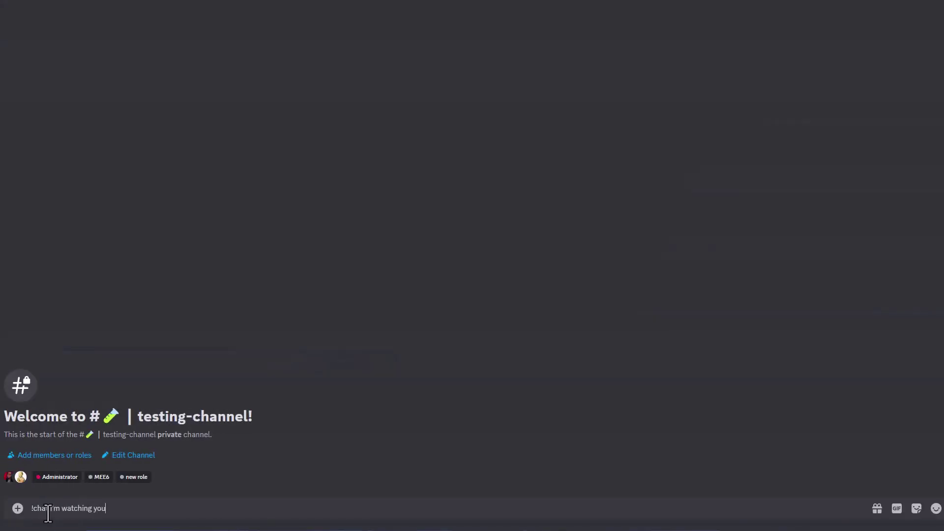
pyautogui.press('Return')
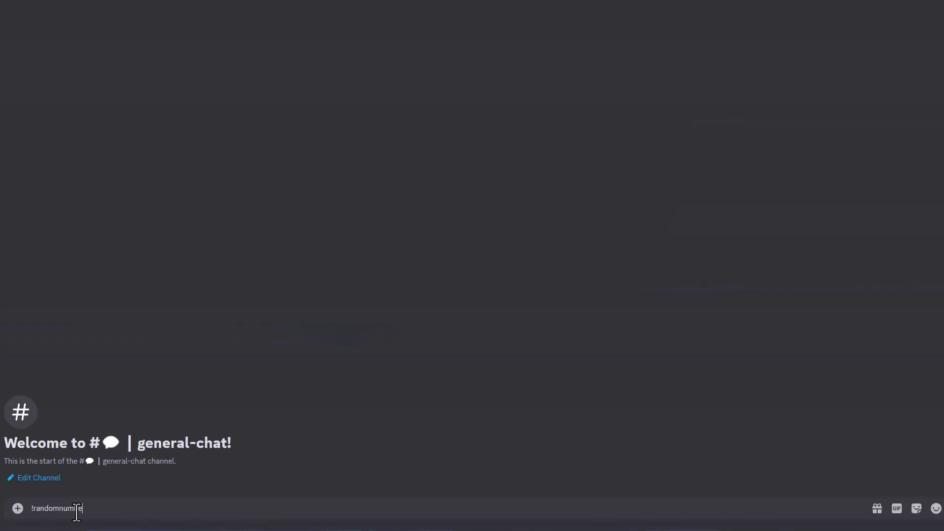
# Step: Roll !randomnumber several times, then send !hug at the test member
pyautogui.write('!randomnumber')
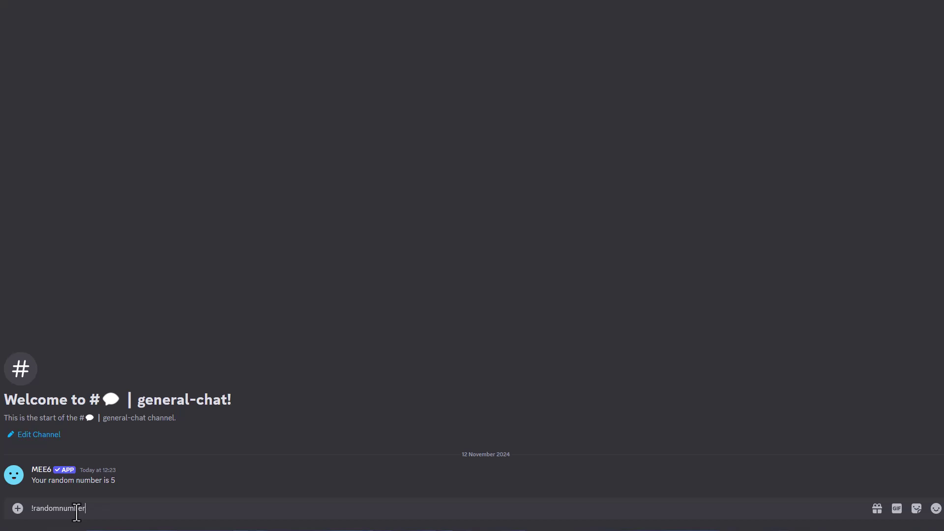
pyautogui.press('Return')
pyautogui.write('!randomnumber')
pyautogui.press('Return')
pyautogui.write('!randomnum')
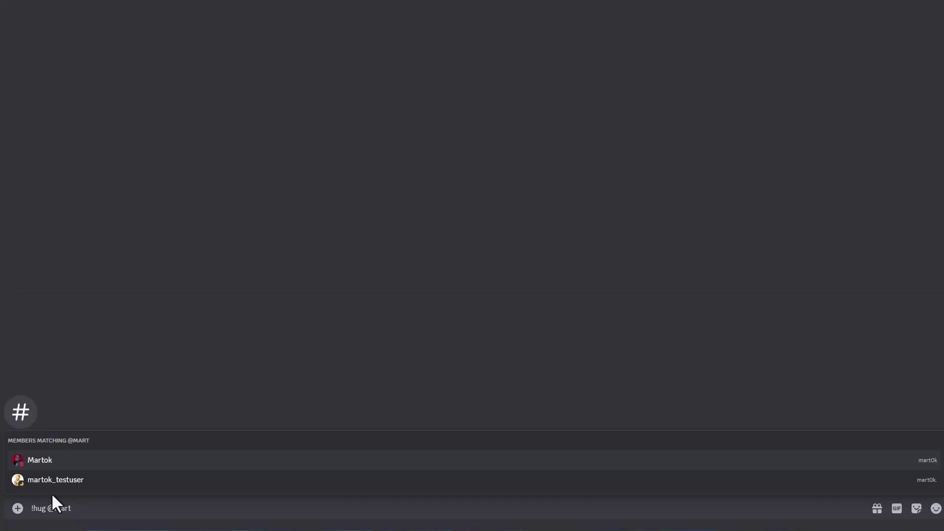
pyautogui.click(54, 478)
pyautogui.press('Return')
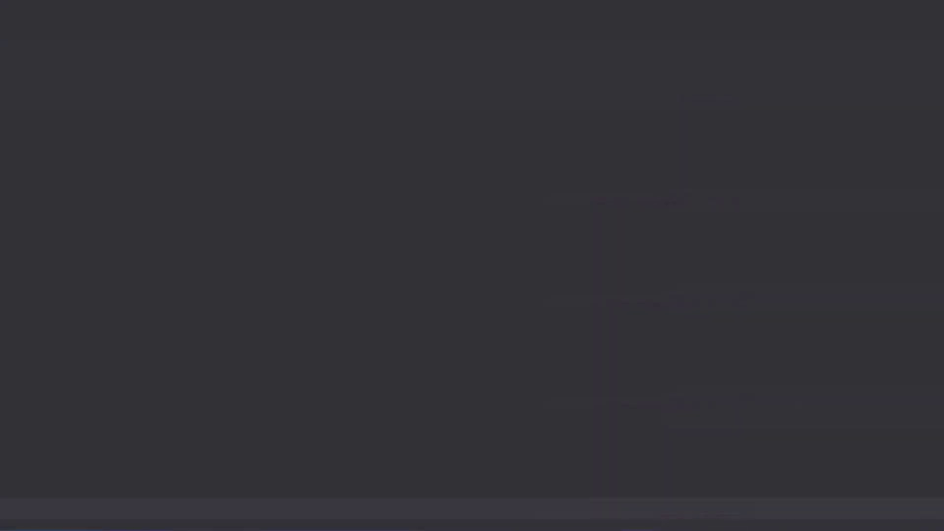
pyautogui.write('!randomaction @mar')
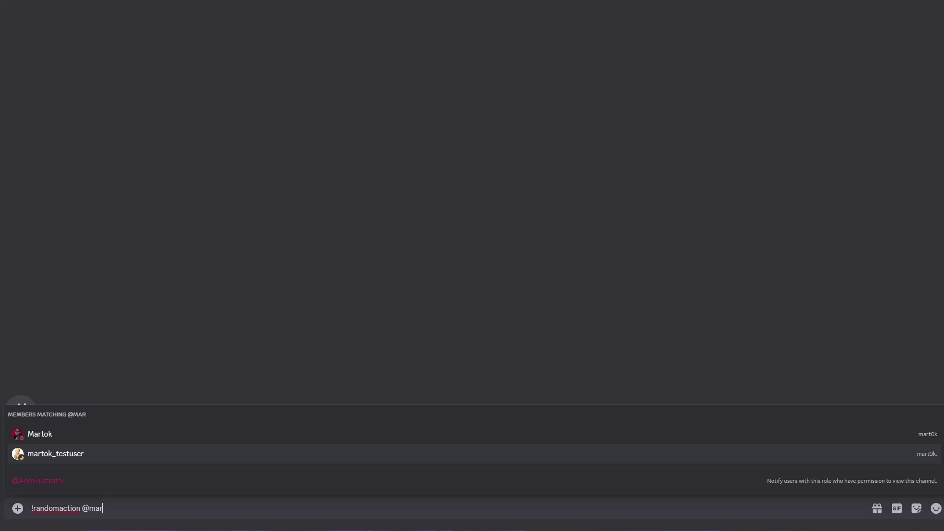
pyautogui.press('Return')
pyautogui.press('Return')
pyautogui.write('!randomaction')
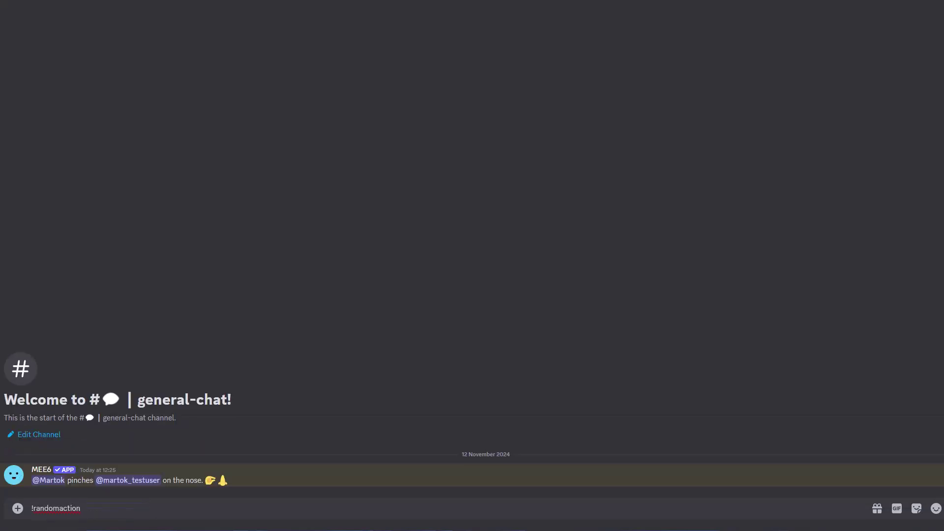
pyautogui.press('Return')
pyautogui.write('!randomaction @mart')
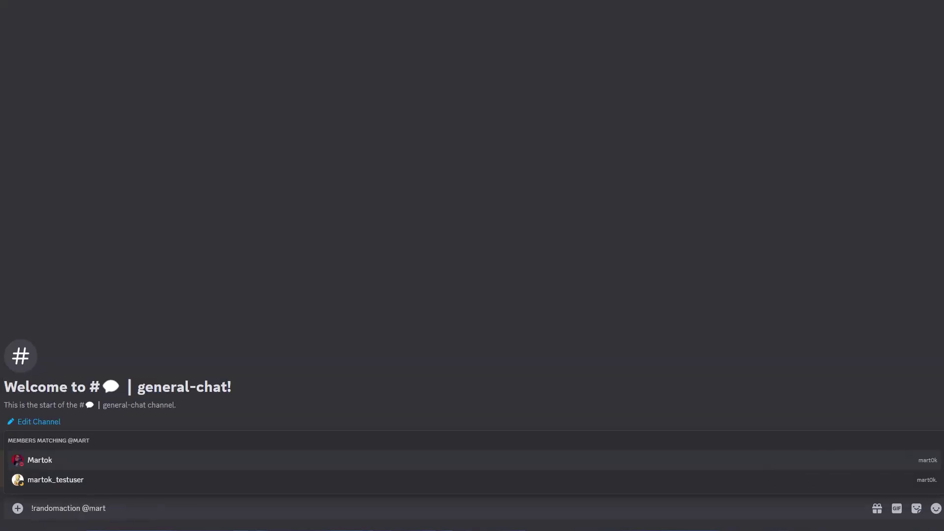
pyautogui.press('Return')
pyautogui.press('Return')
pyautogui.write('!randomaction @m')
pyautogui.press('Return')
pyautogui.press('Return')
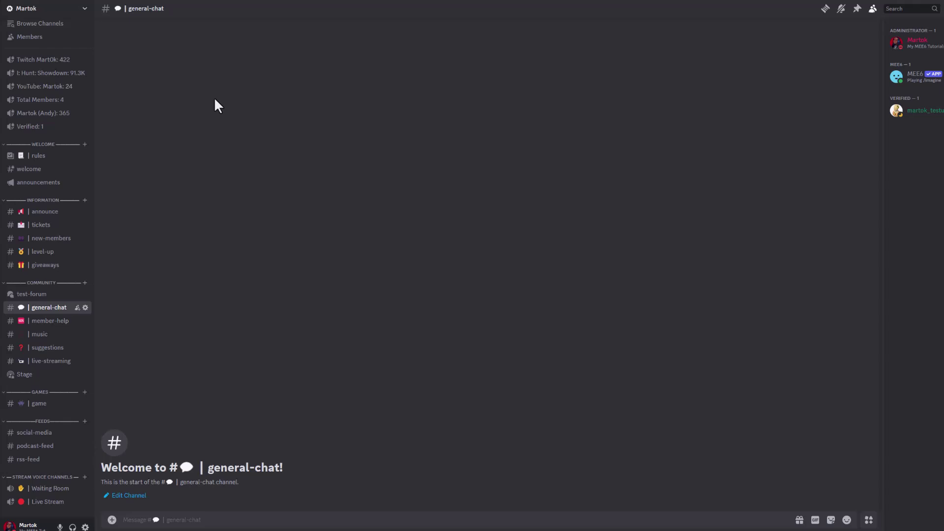
pyautogui.click(29, 11)
pyautogui.click(32, 61)
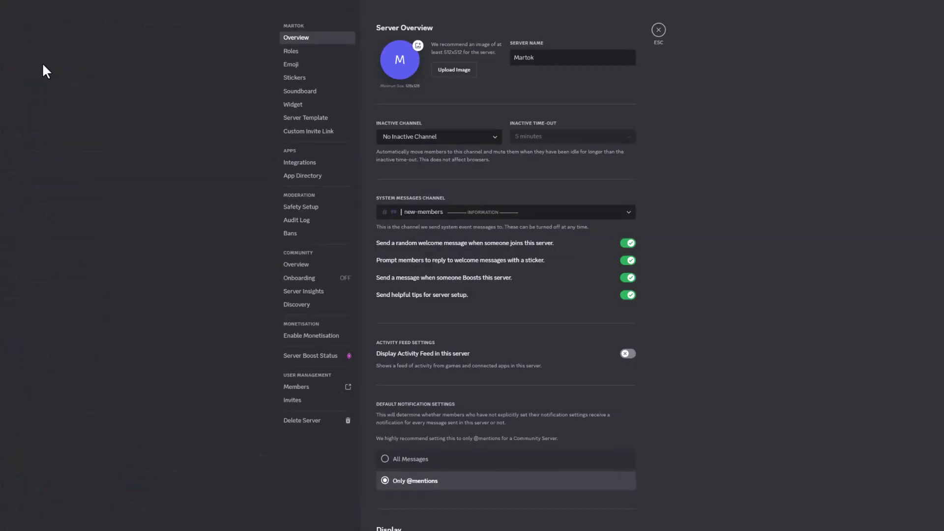
pyautogui.click(290, 53)
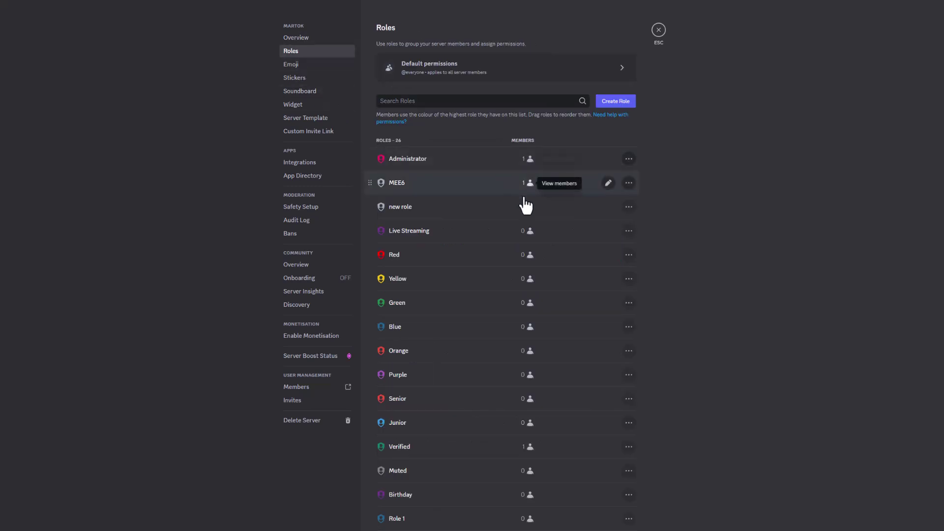
pyautogui.scroll(-2, 681, 313)
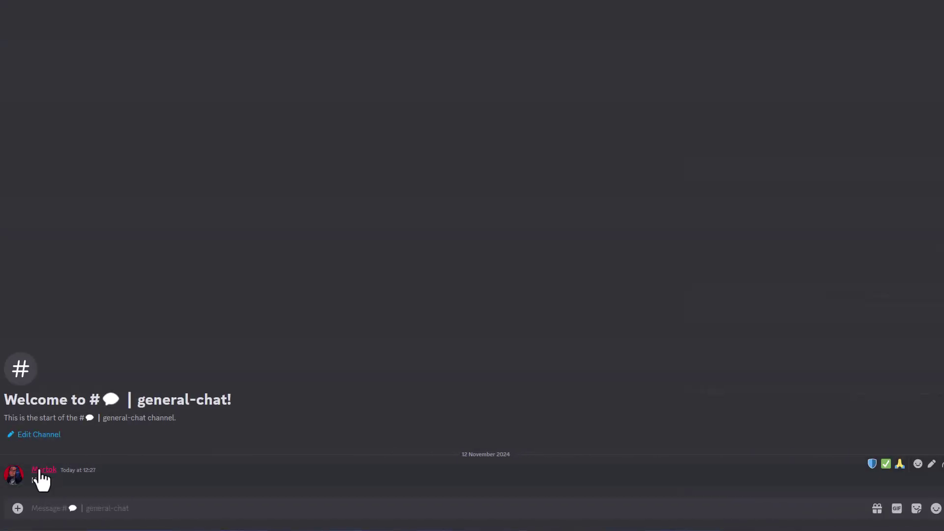
# Step: Send !red to gain the colour role, verify it on the profile, then !removecolour and recheck
pyautogui.click(39, 471)
pyautogui.click(39, 471)
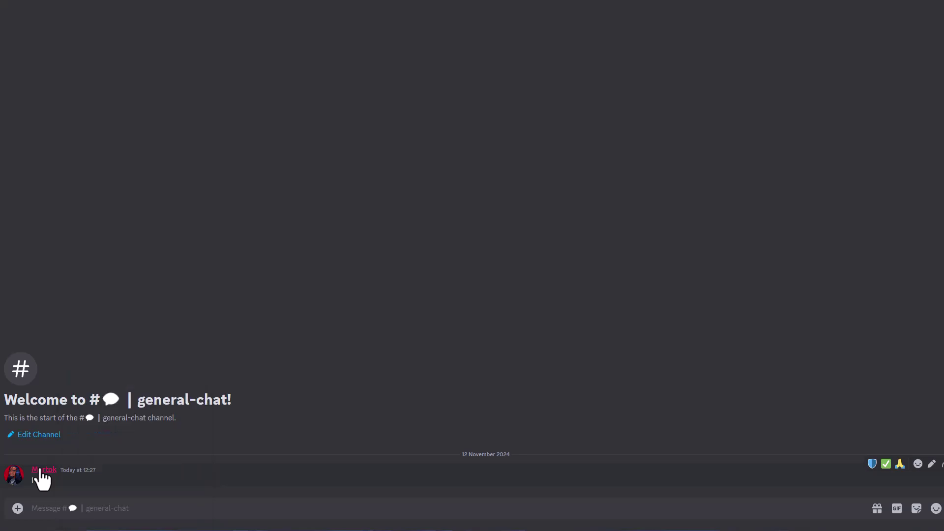
pyautogui.click(59, 508)
pyautogui.write('test')
pyautogui.press('Return')
pyautogui.click(44, 440)
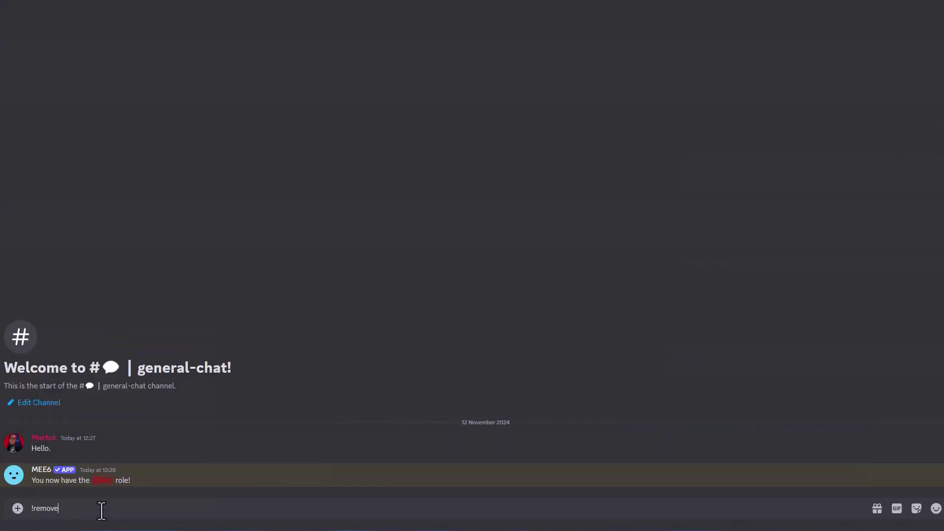
pyautogui.press('Return')
pyautogui.click(46, 426)
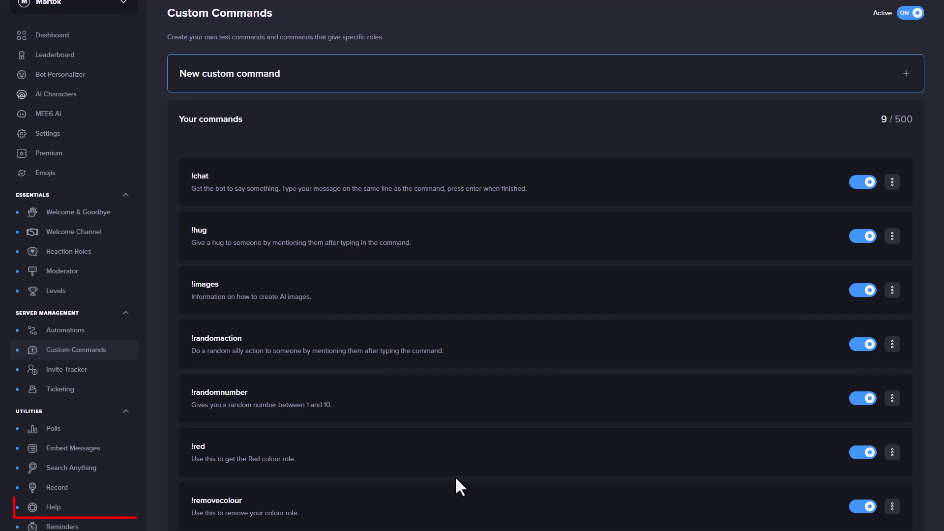
# Step: Open Help under Utilities to view its /dashboard and /help commands
pyautogui.moveTo(49, 514)
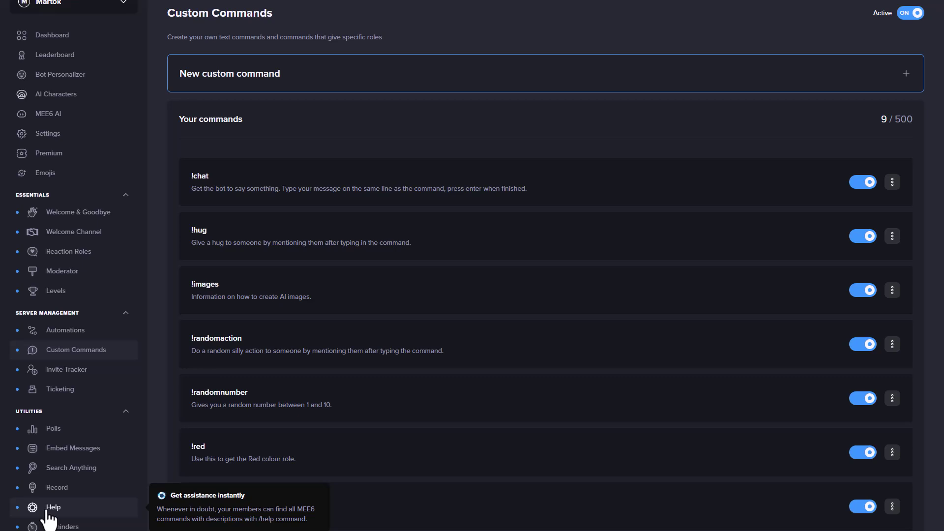
pyautogui.click(49, 511)
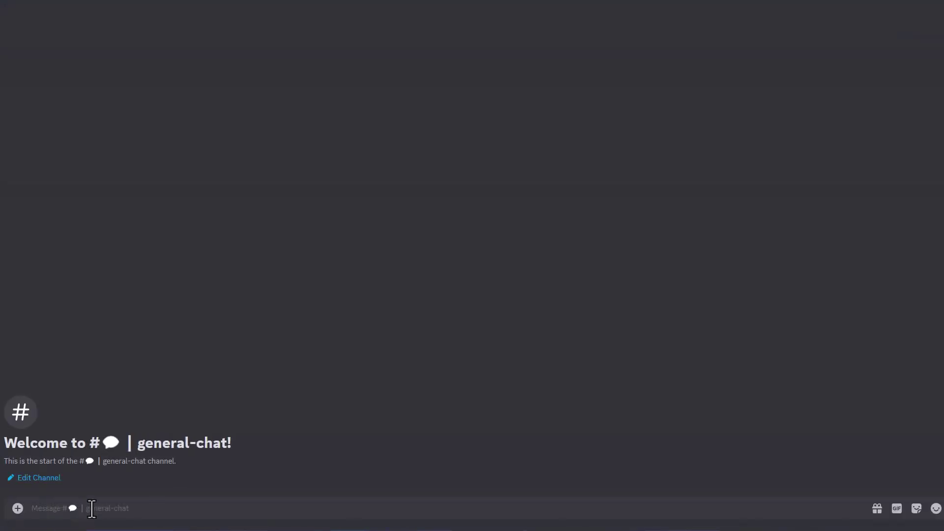
# Step: Send /help with plugin_name set to Commands in general-chat
pyautogui.write('/help')
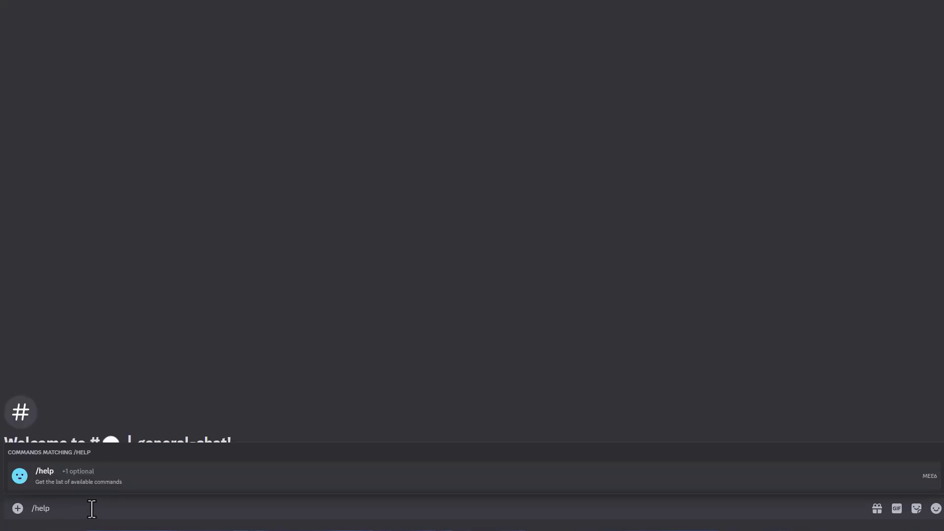
pyautogui.press('Return')
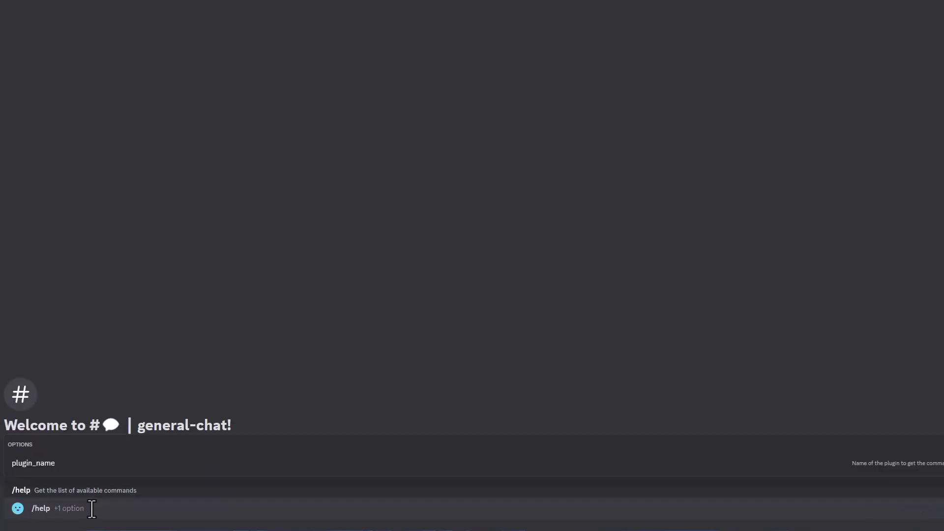
pyautogui.press('Return')
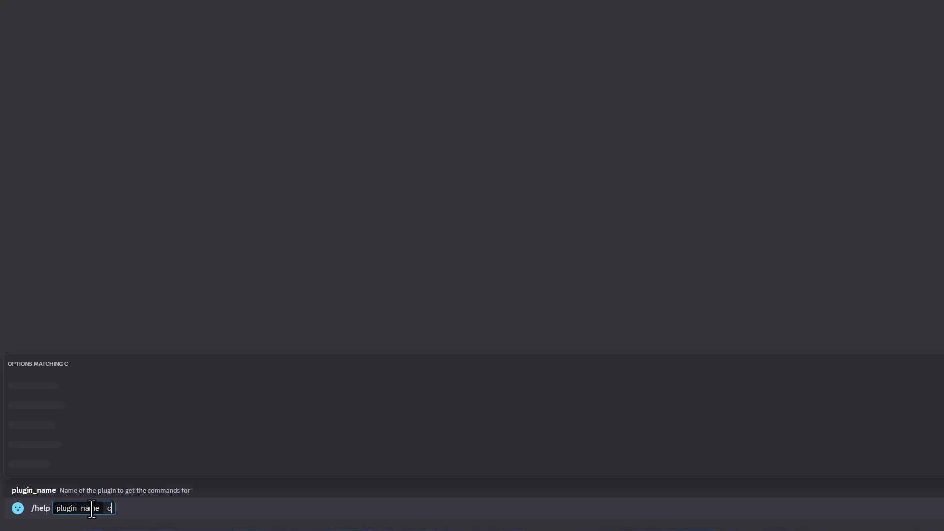
pyautogui.write('commands')
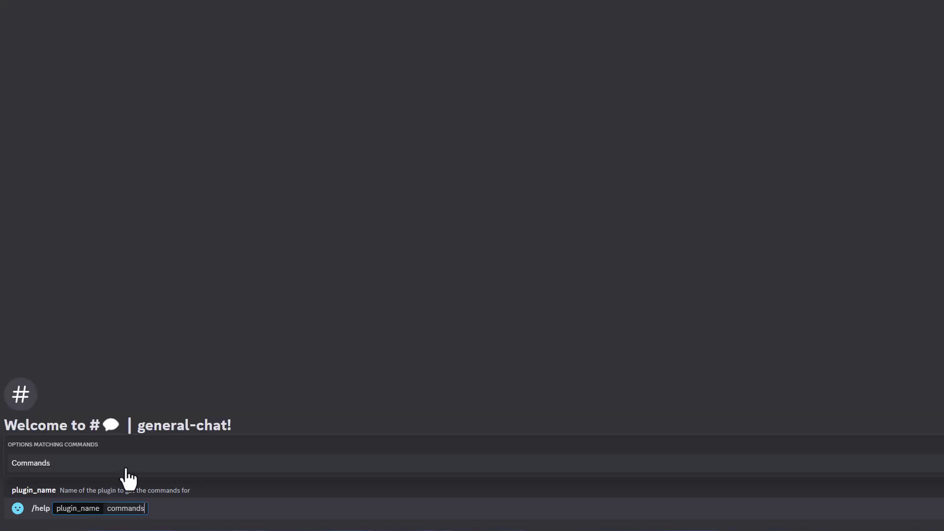
pyautogui.click(128, 467)
pyautogui.press('Return')
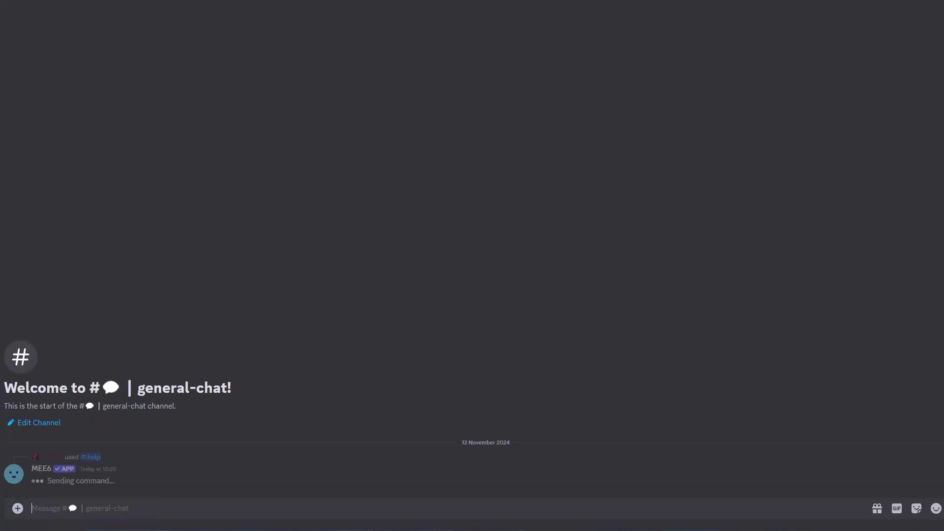